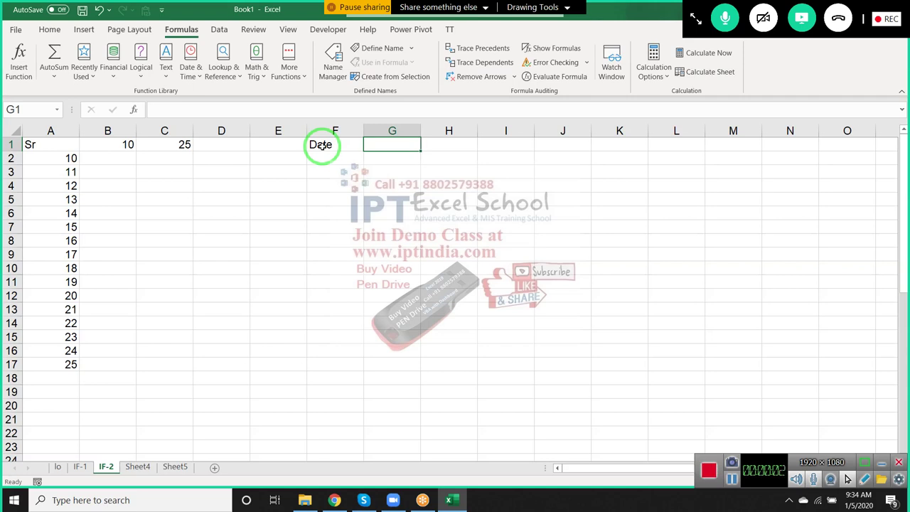
- Add the heading labels Start in G1 and End in I1
left_click_drag(64, 158, 36, 320)
left_click(360, 145)
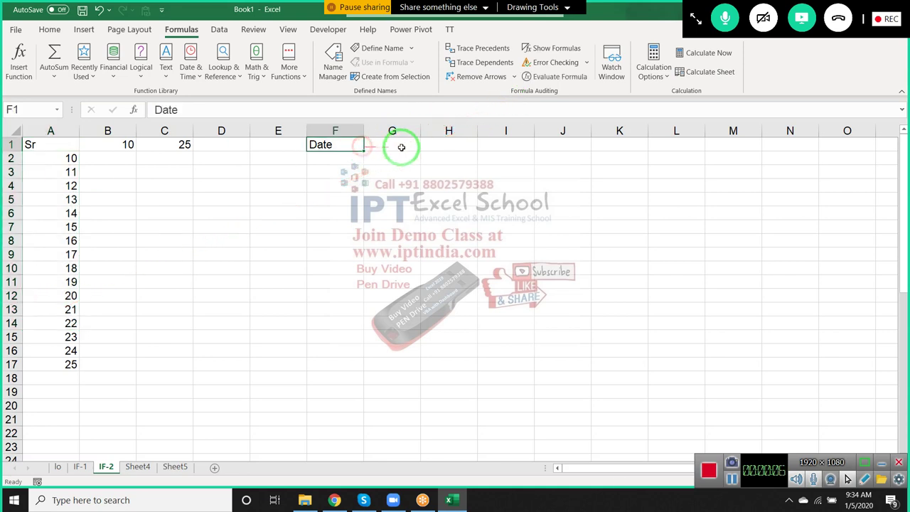
left_click(401, 148)
left_click(346, 156)
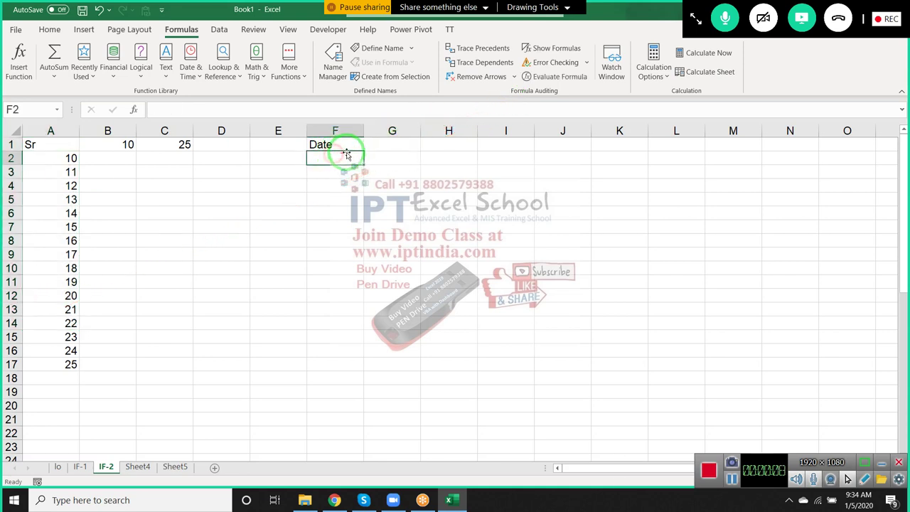
left_click(407, 142)
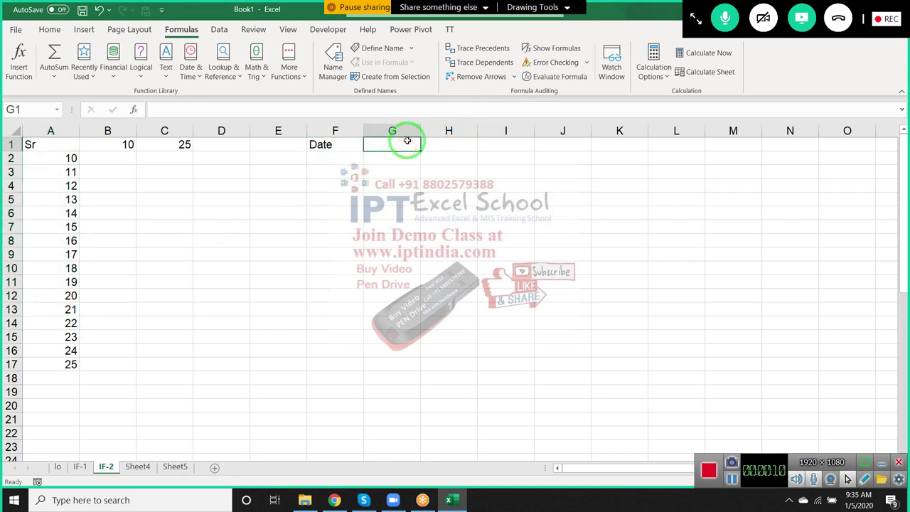
type("Start")
key("Tab")
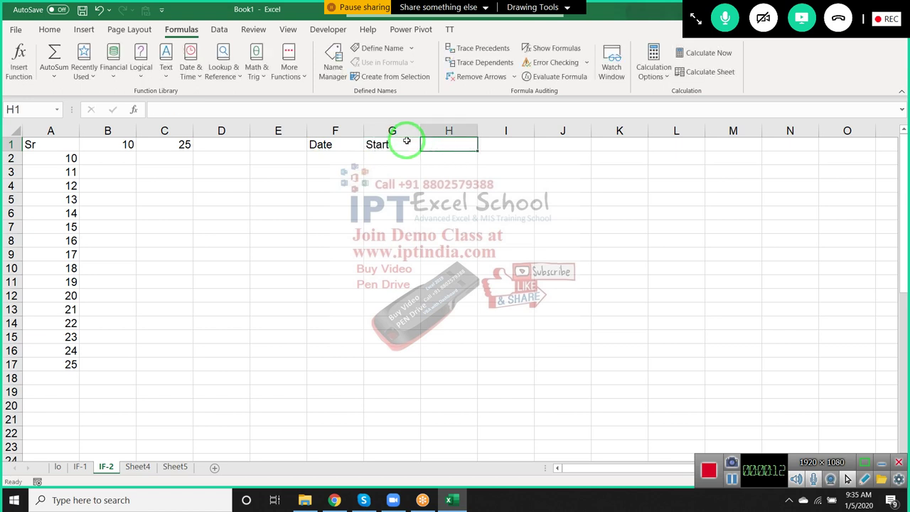
key("Tab")
type("E")
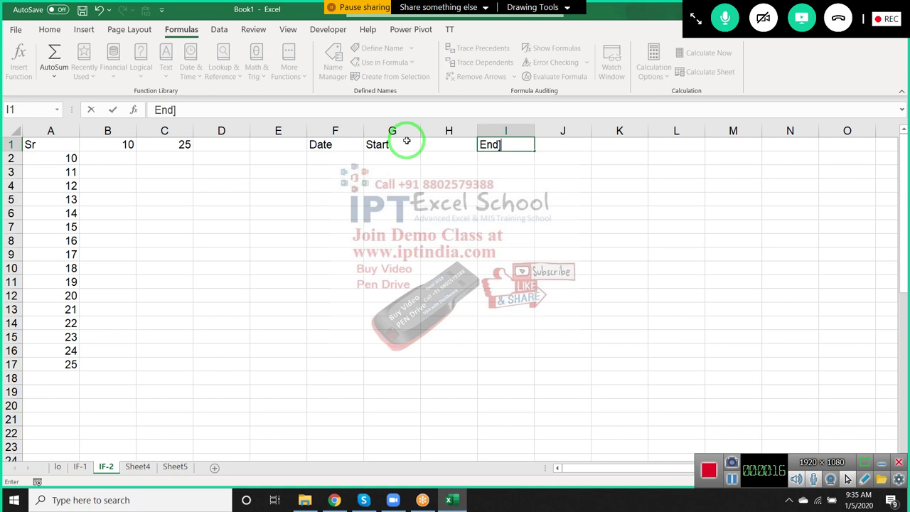
key("Return")
- Enter 1/1 as the first date in F2 and 1/20 as the end date in J1
key("Left")
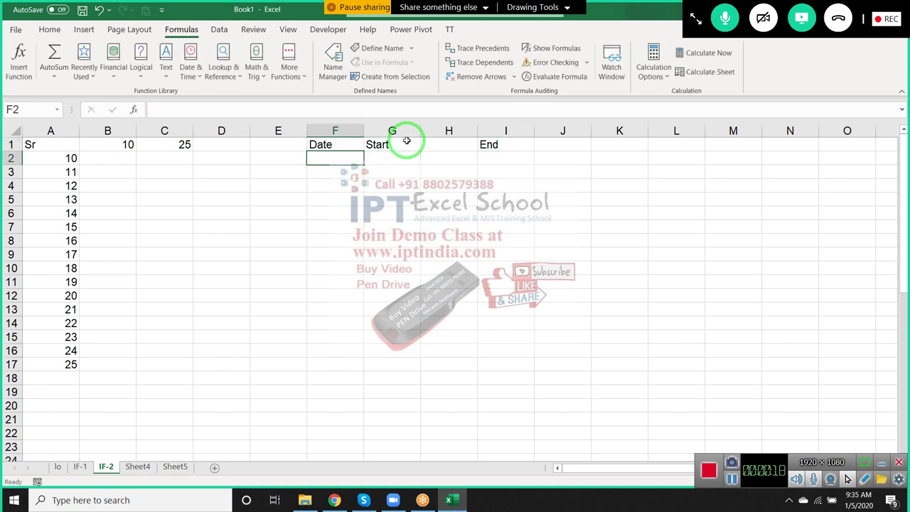
type("1/1")
key("Tab")
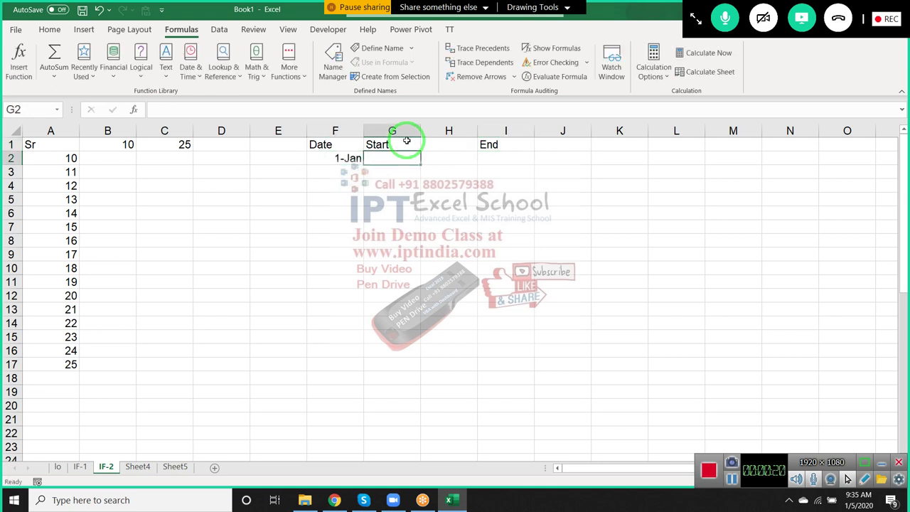
left_click(543, 146)
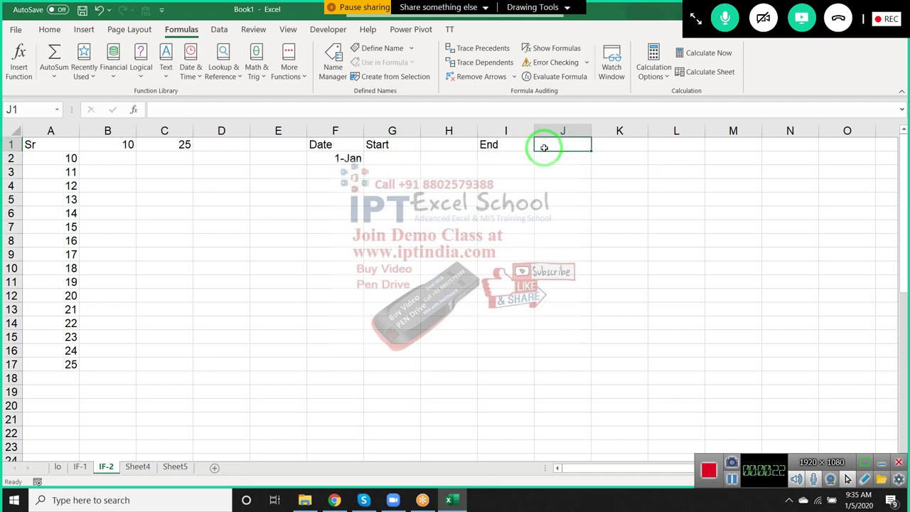
type("1/20")
key("Return")
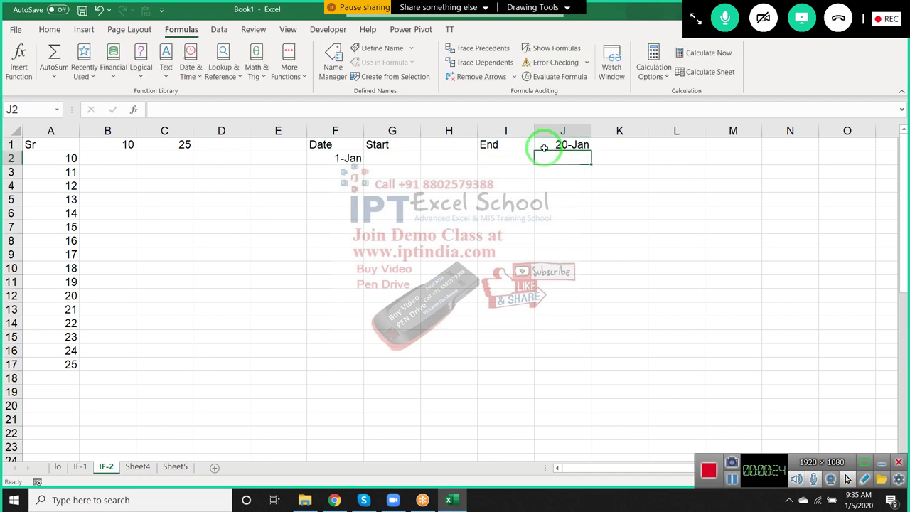
left_click(348, 171)
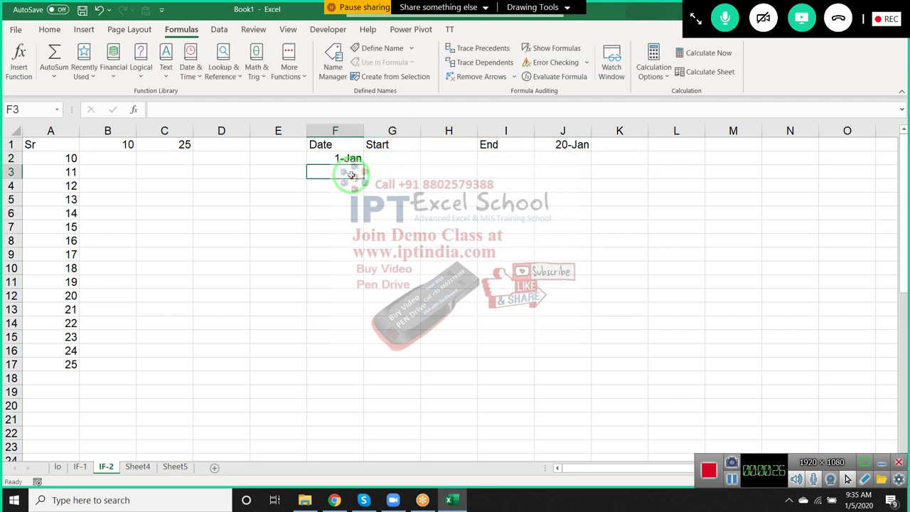
left_click_drag(347, 158, 354, 350)
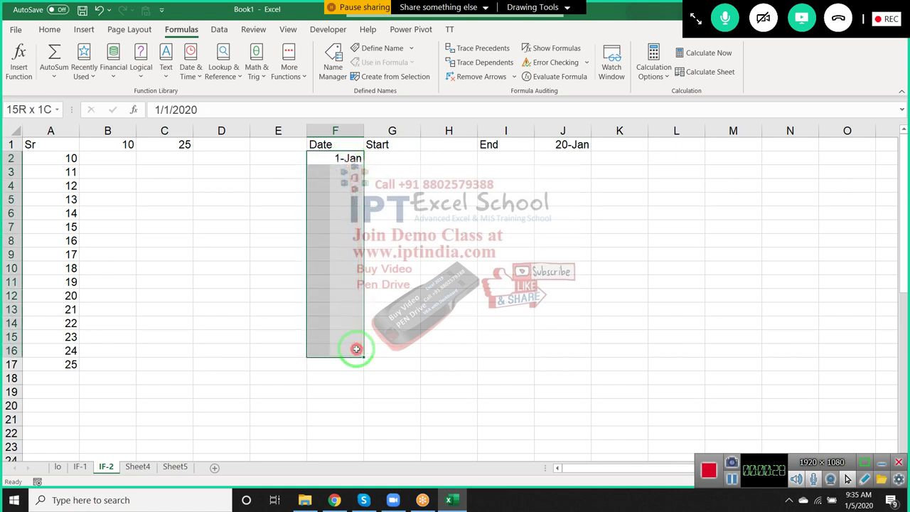
left_click(323, 171)
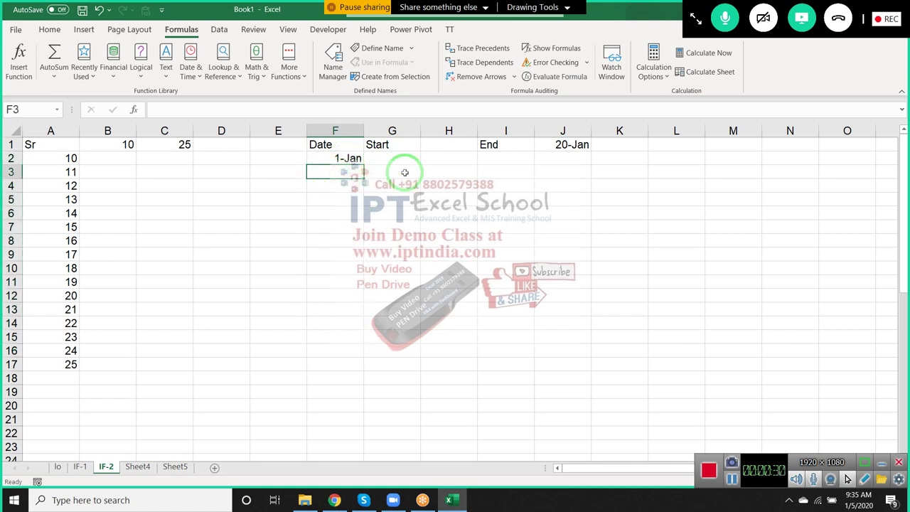
- Enter =IF(F2+1>J1,"",F2+1) in F3, referencing F2 and the end date J1
type("=if")
key("Tab")
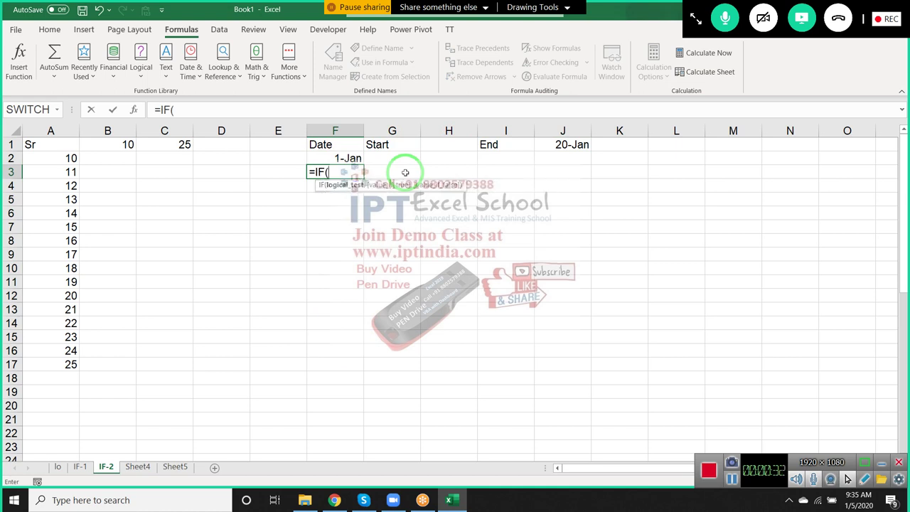
key("Up")
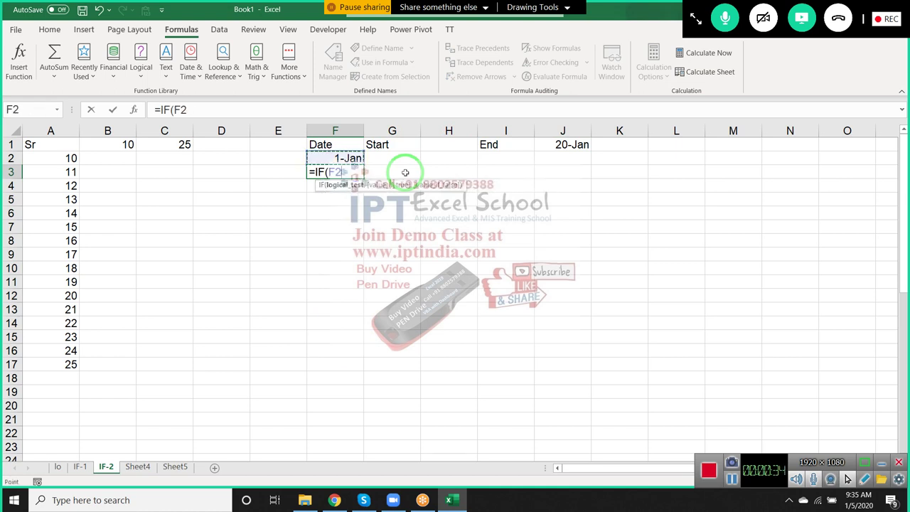
type("+1>")
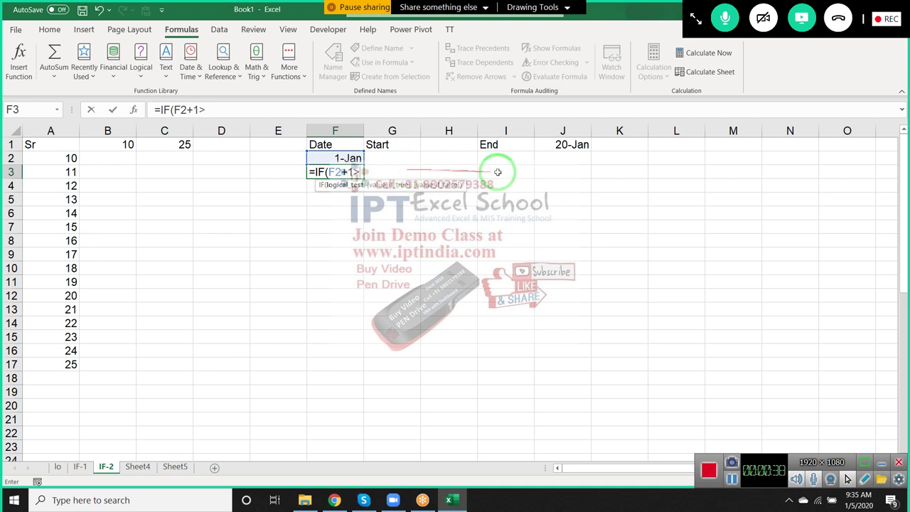
left_click(546, 144)
type(",\"\"")
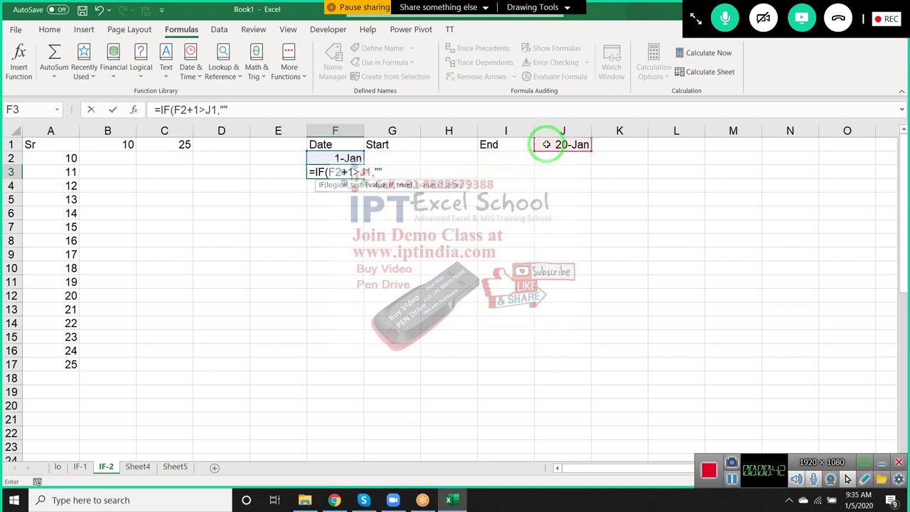
type(",")
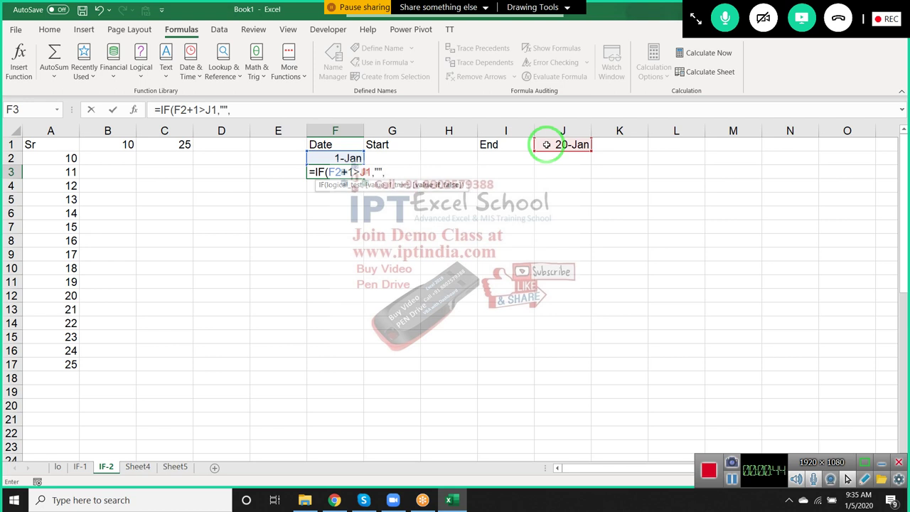
left_click(353, 158)
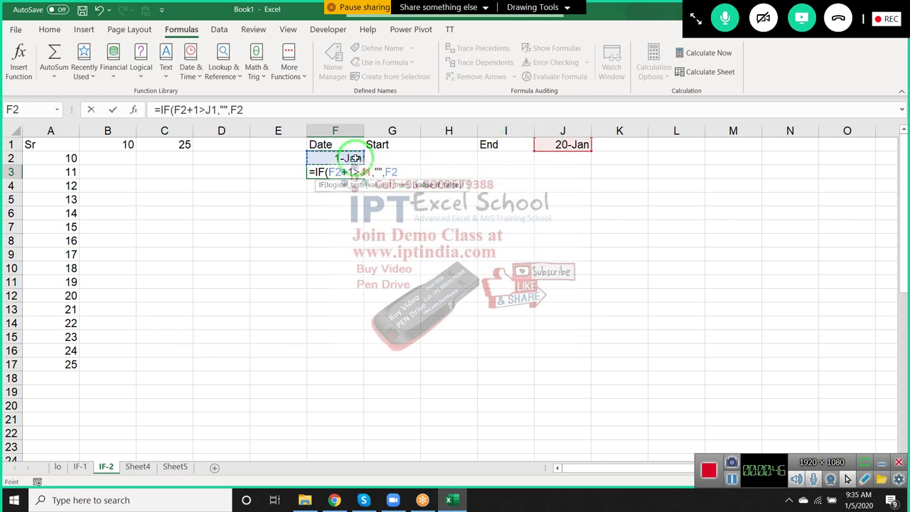
type("+1")
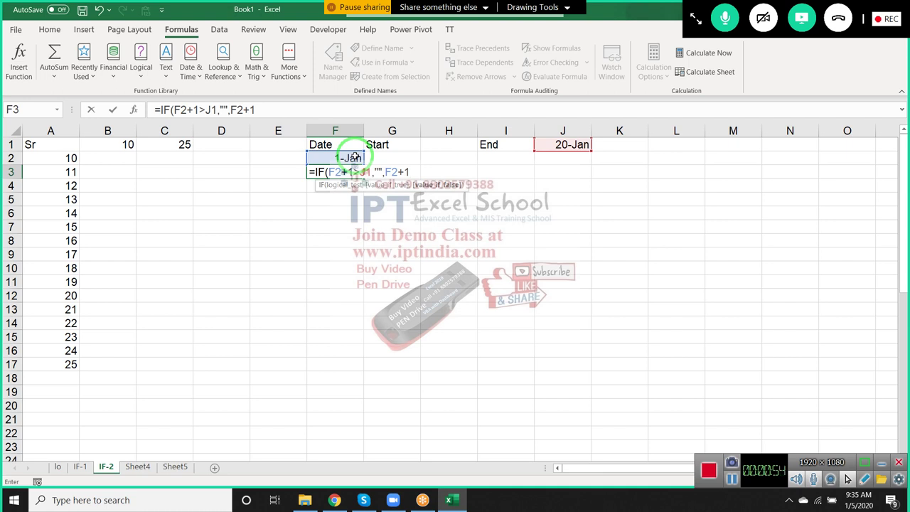
key("Return")
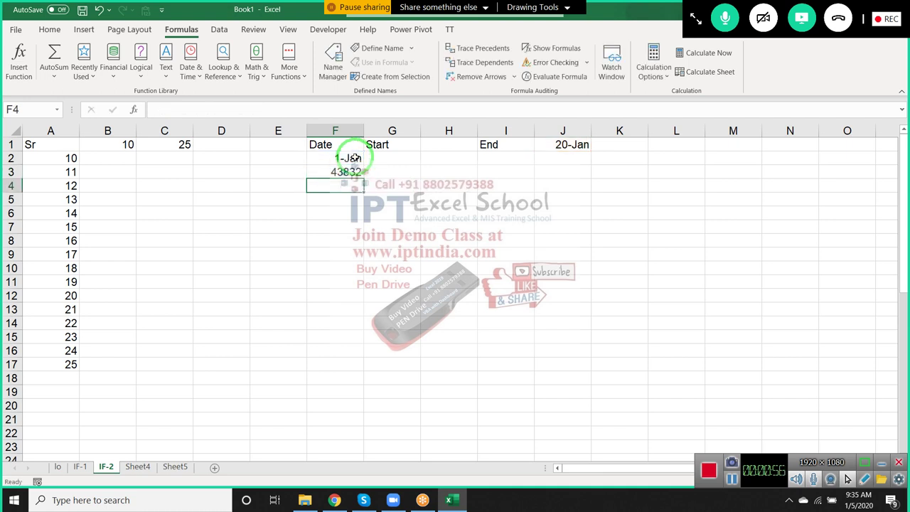
key("Up")
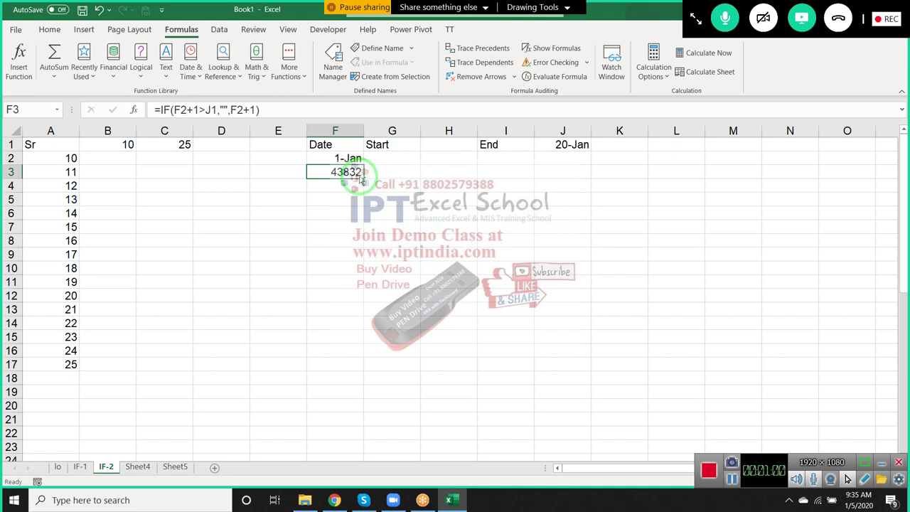
- Format F3 as a date and change J1 to $J$1 in its formula
key("ctrl+shift+3")
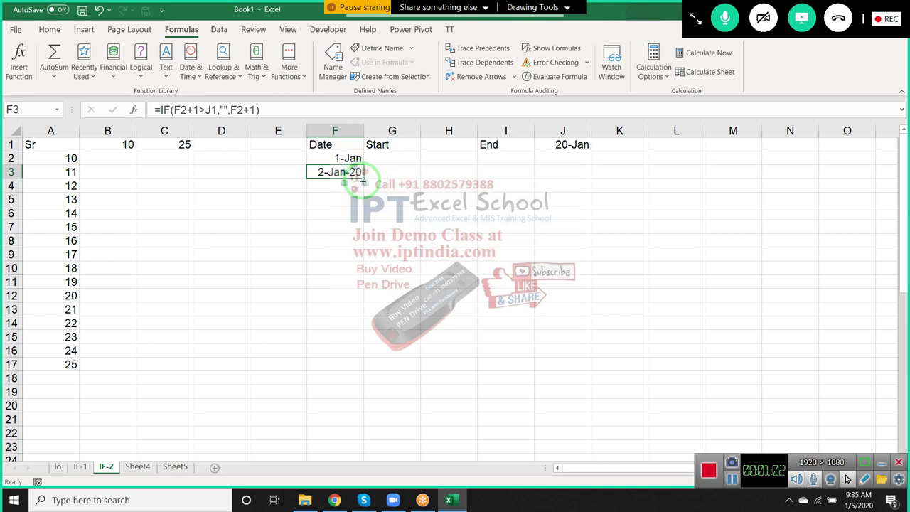
double_click(210, 109)
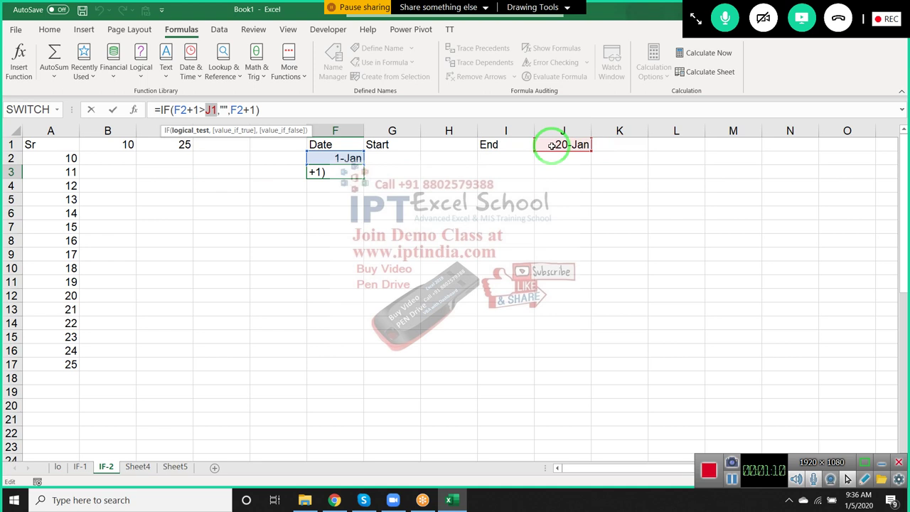
key("F4")
key("Return")
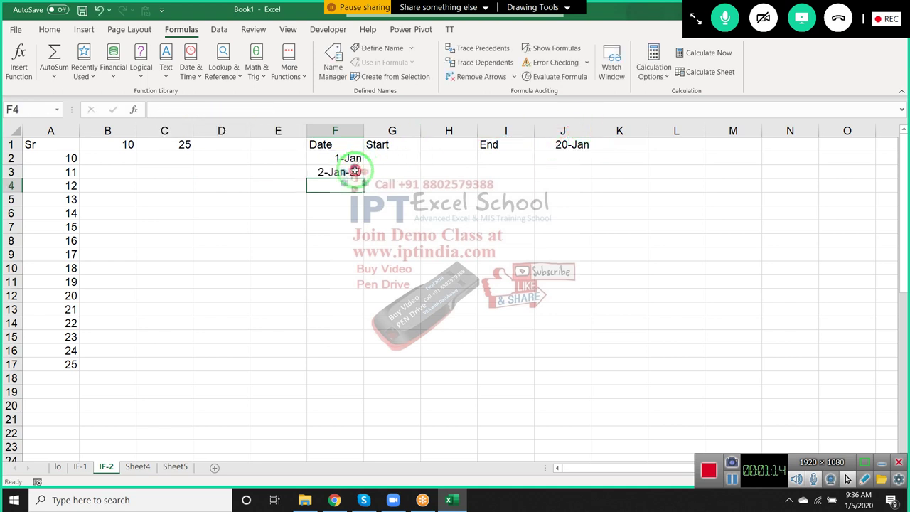
- Fill F3's formula down through F20 and on to F24 with Ctrl+D
left_click_drag(352, 174, 319, 404)
key("ctrl+d")
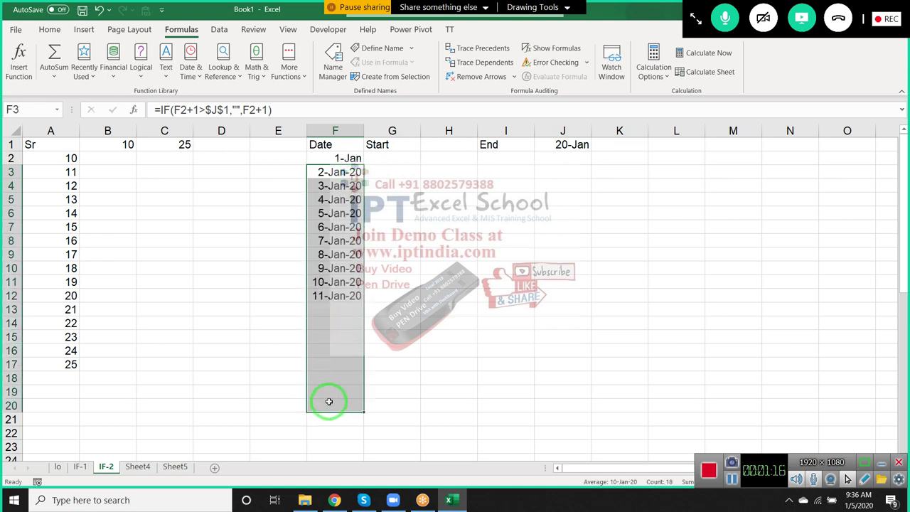
scroll(357, 395, "down", 2)
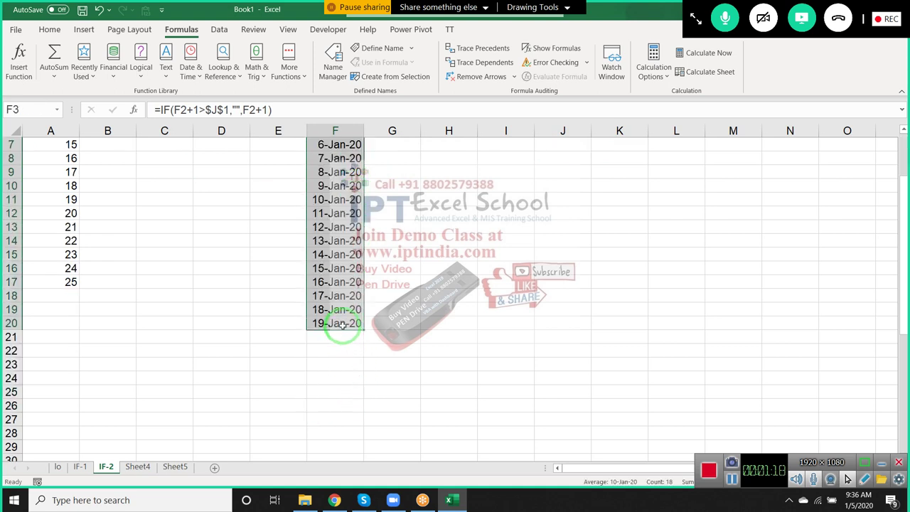
left_click_drag(337, 325, 339, 377)
key("ctrl+d")
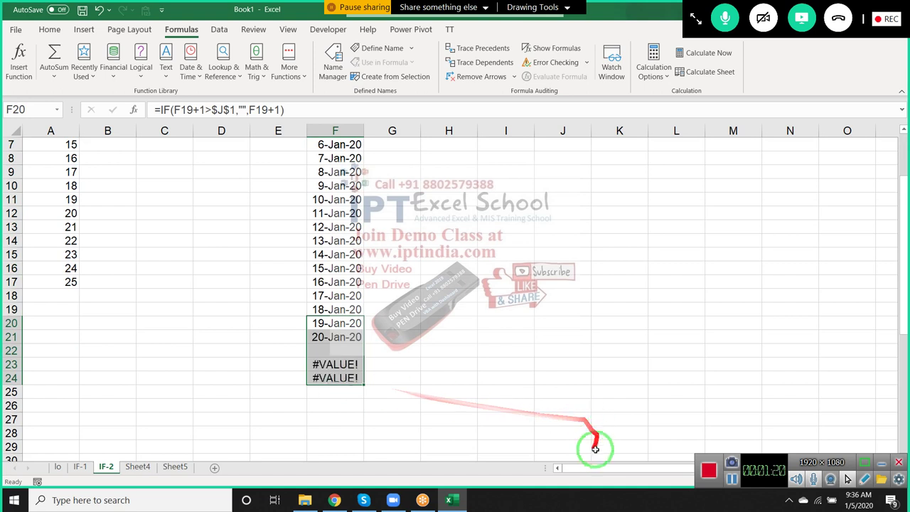
- Extend the fill down to F32, producing a blank then #VALUE! errors
mouse_move(590, 468)
left_mouse_down()
mouse_move(628, 469)
mouse_move(567, 336)
left_mouse_up()
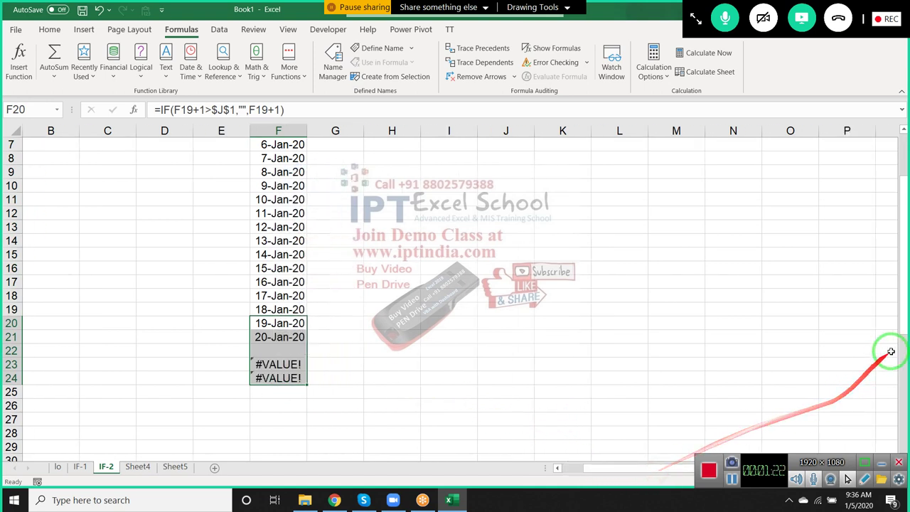
left_click(567, 336)
key("Right")
key("Right")
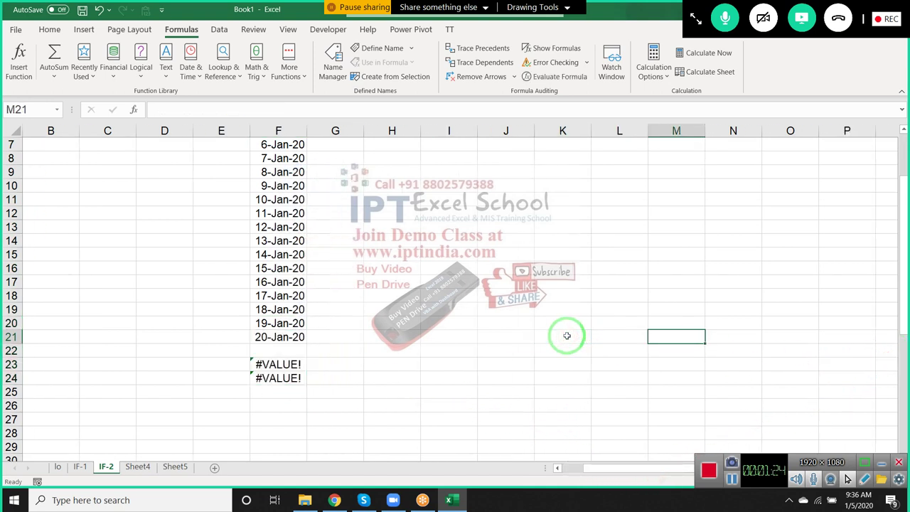
key("Right")
key("Right")
key("Right")
key("Right")
key("Right")
key("Right")
key("Right")
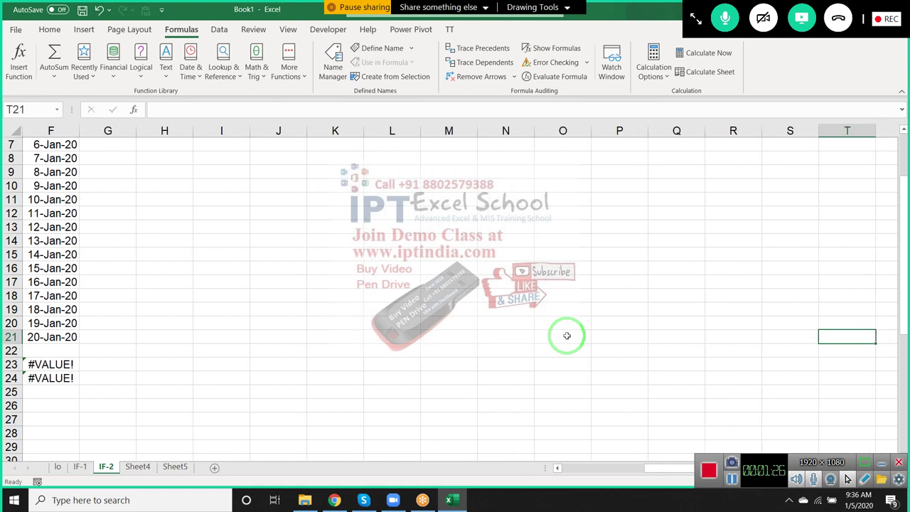
left_click_drag(544, 328, 318, 277)
scroll(318, 277, "up", 2)
left_click_drag(29, 188, 82, 368)
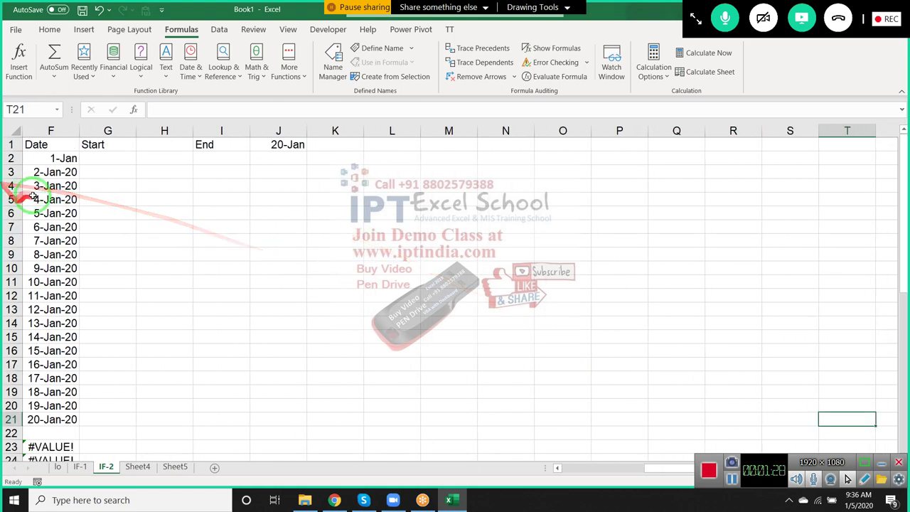
scroll(81, 372, "down", 2)
scroll(50, 335, "down", 1)
left_click_drag(50, 336, 48, 440)
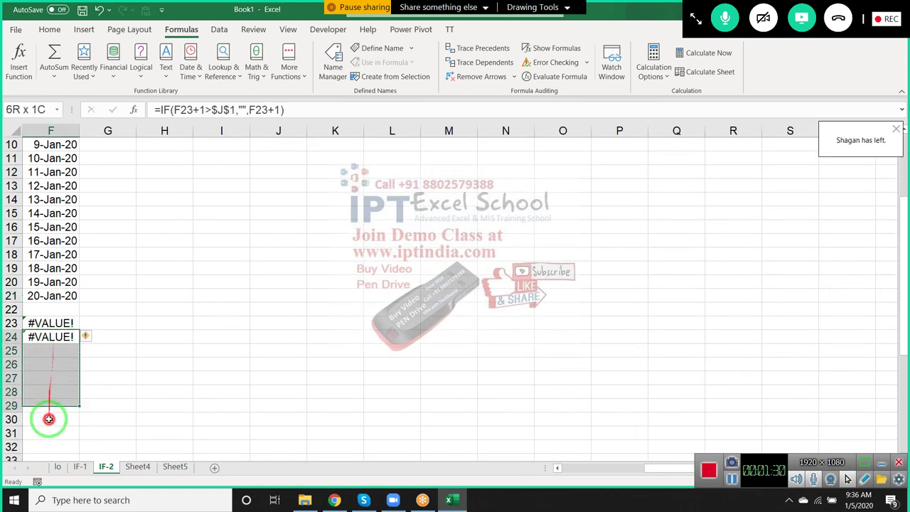
key("ctrl+d")
scroll(71, 405, "up", 2)
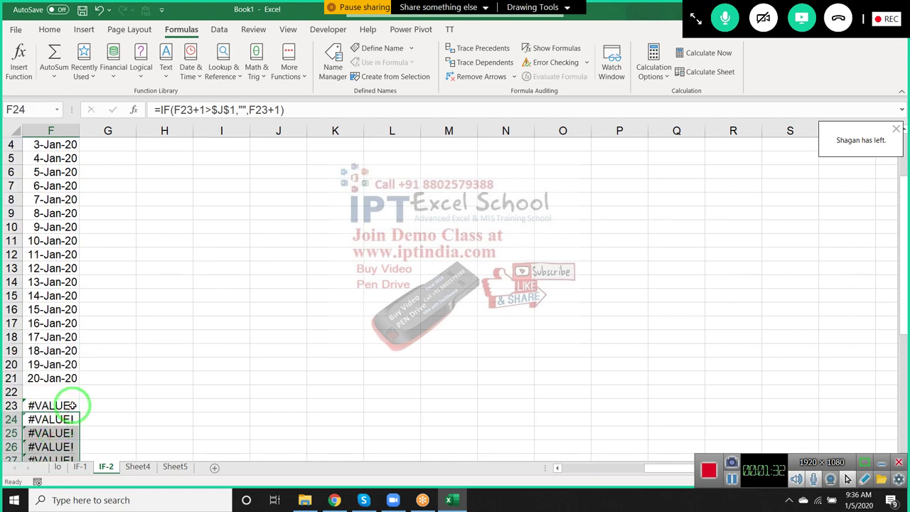
scroll(71, 401, "up", 1)
scroll(65, 404, "down", 3)
scroll(50, 363, "down", 2)
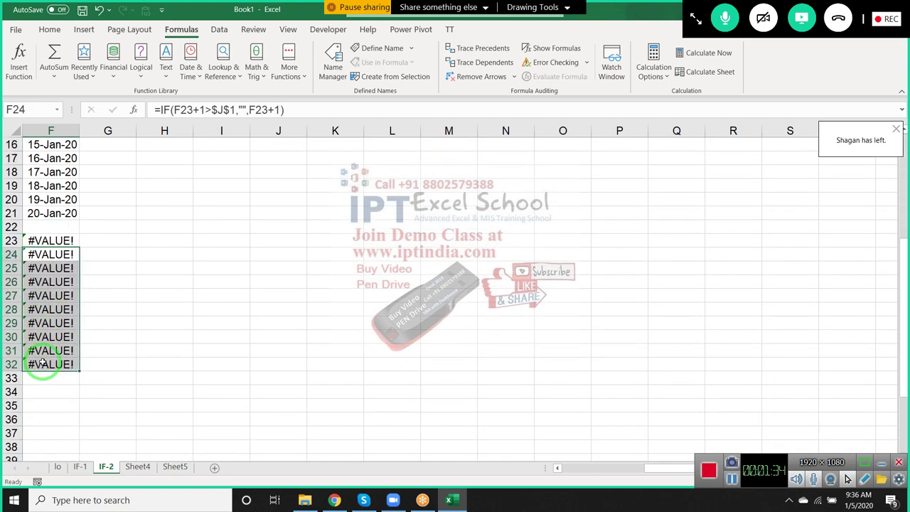
- Inspect the formulas in blank F22 and error cell F23 without changing them
left_click(48, 242)
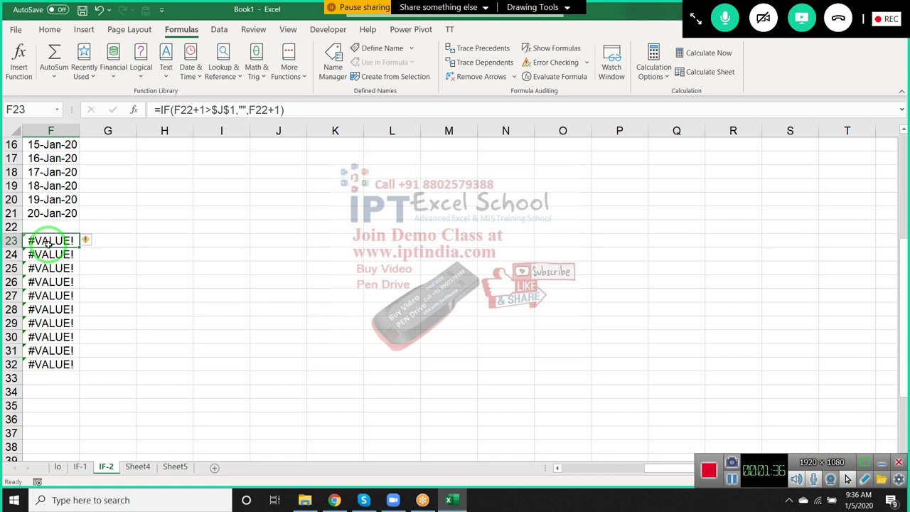
left_click(65, 226)
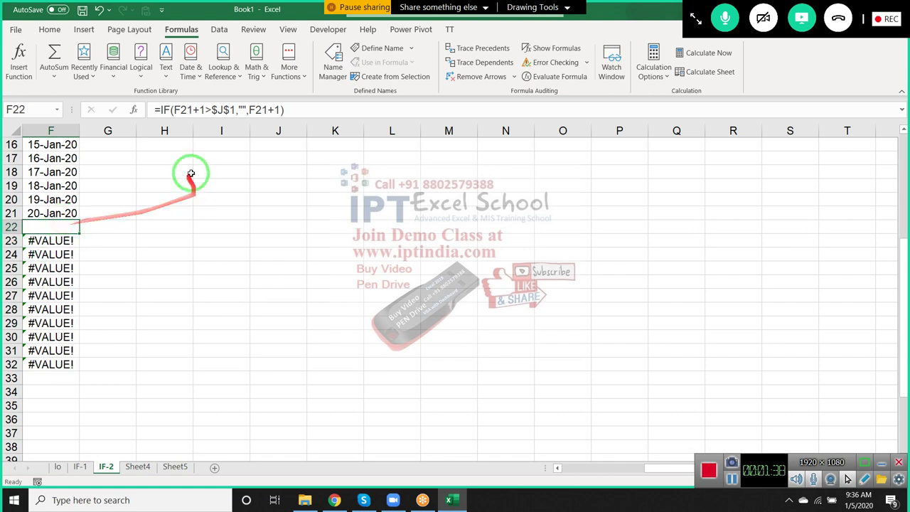
left_click(236, 110)
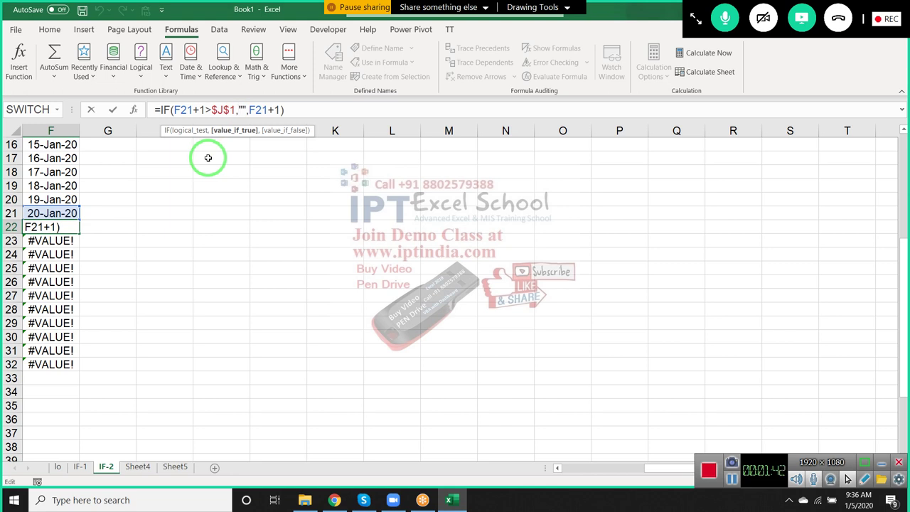
key("ctrl+Return")
left_click(40, 243)
key("ctrl+Down")
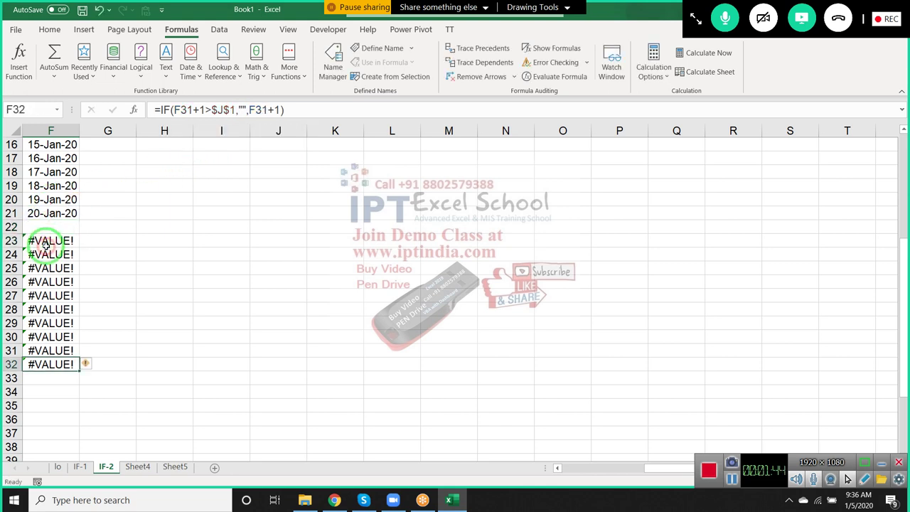
left_click(45, 242)
double_click(45, 242)
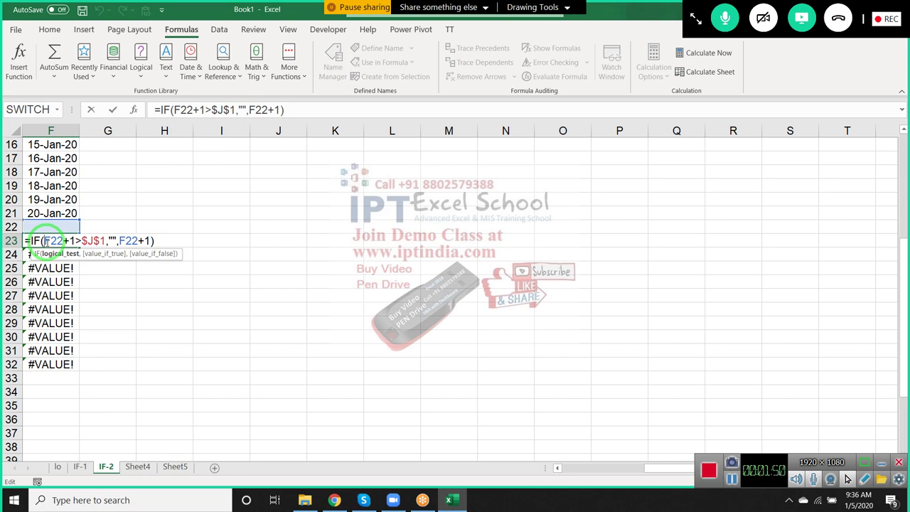
key("Escape")
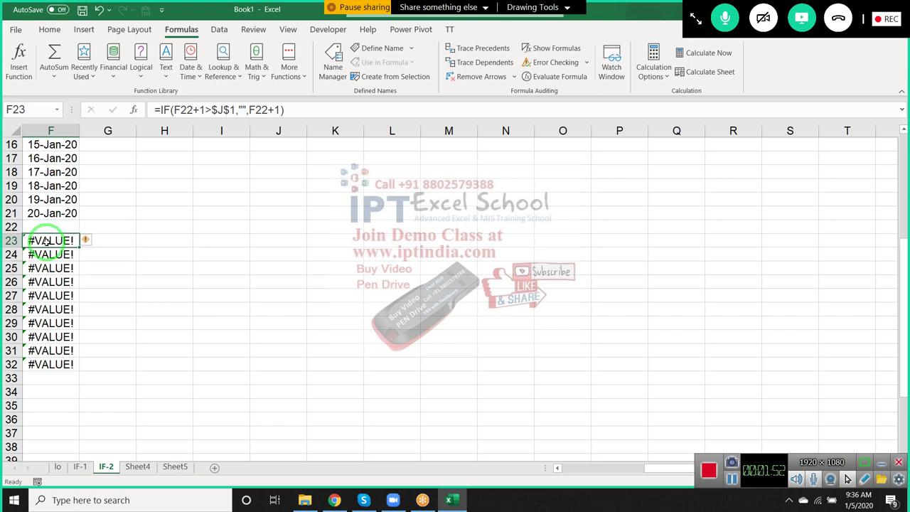
scroll(44, 241, "up", 5)
- Rewrite F3 as =IFERROR(IF(F2+1>$J$1,"",F2+1),"")
left_click(54, 172)
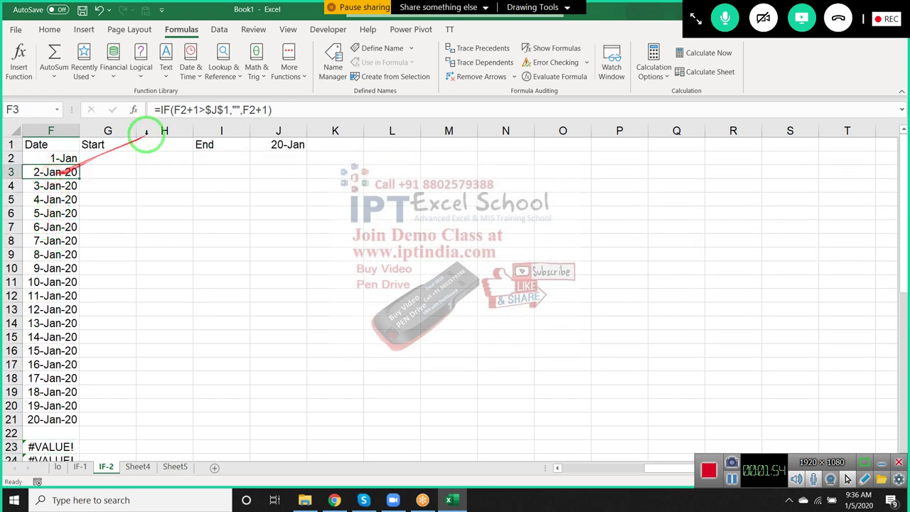
left_click(159, 109)
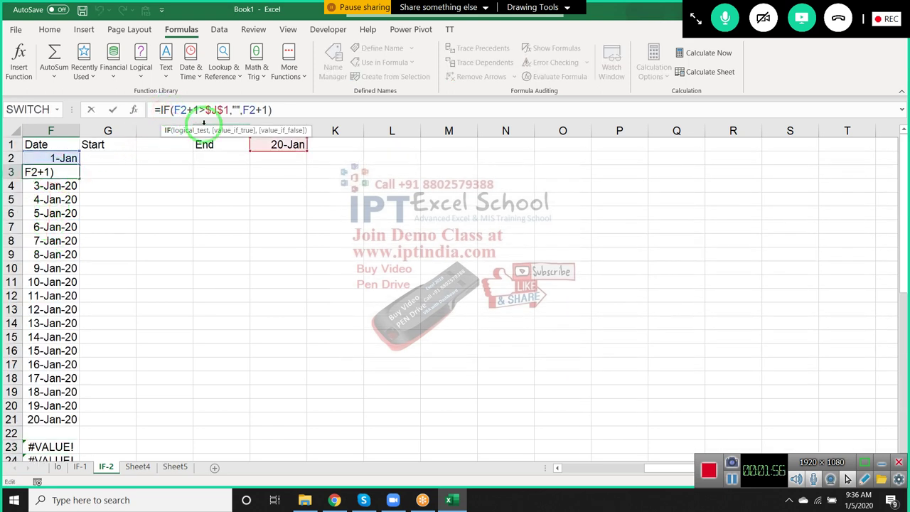
type("if")
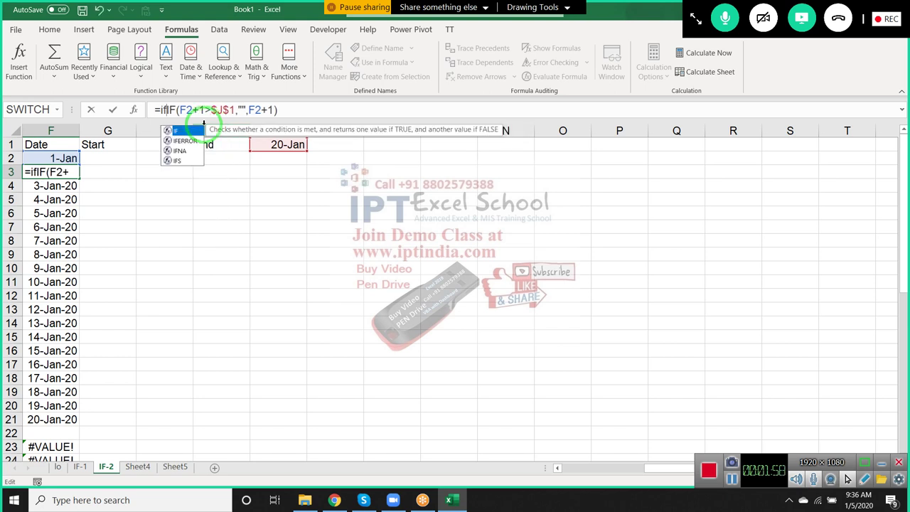
key("Down")
key("Tab")
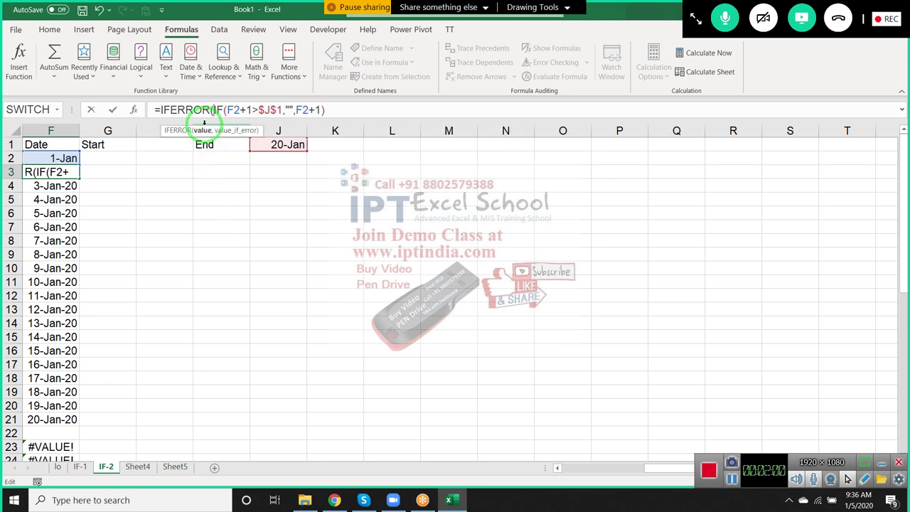
left_click(325, 109)
type(")")
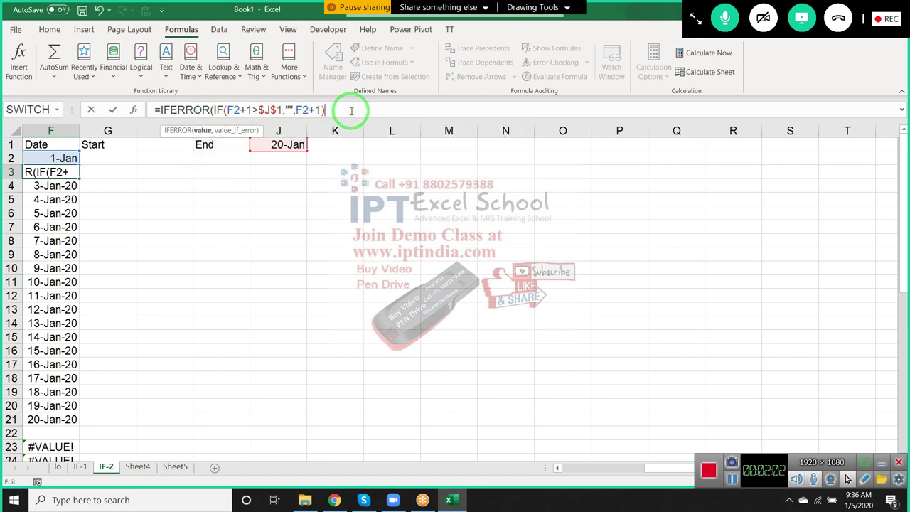
type(",")
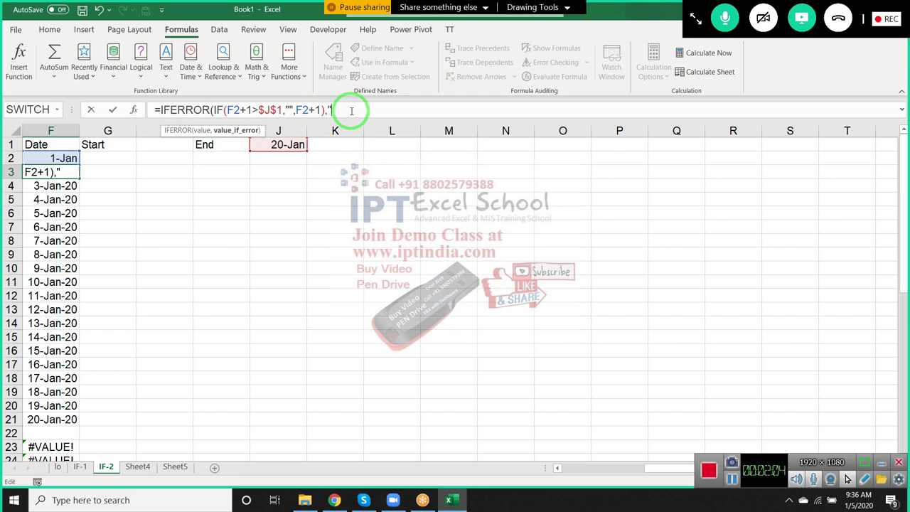
type("\")")
left_click(351, 110)
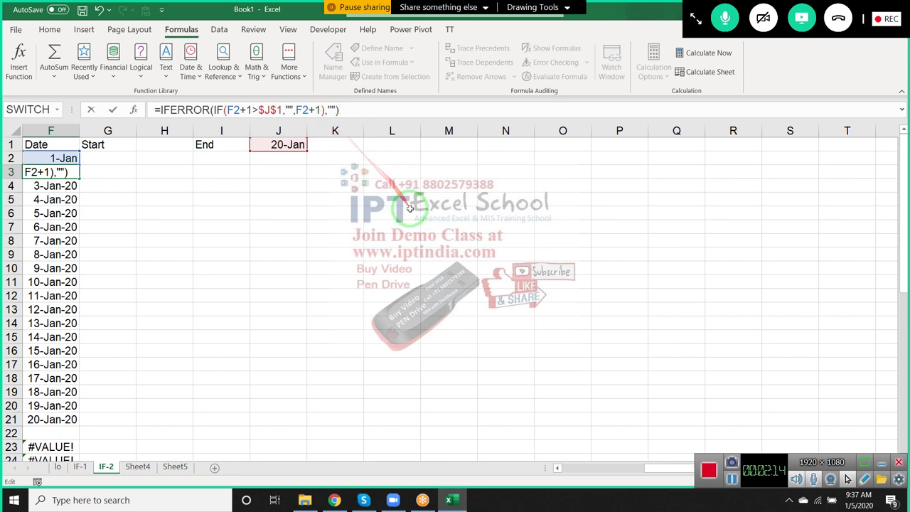
key("Return")
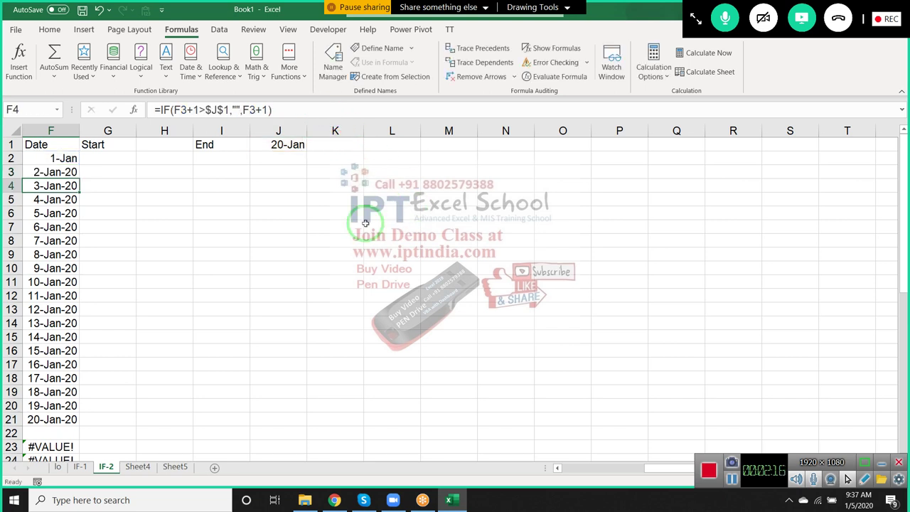
- Fill the IFERROR formula from F3 down column F to F32
left_click(70, 171)
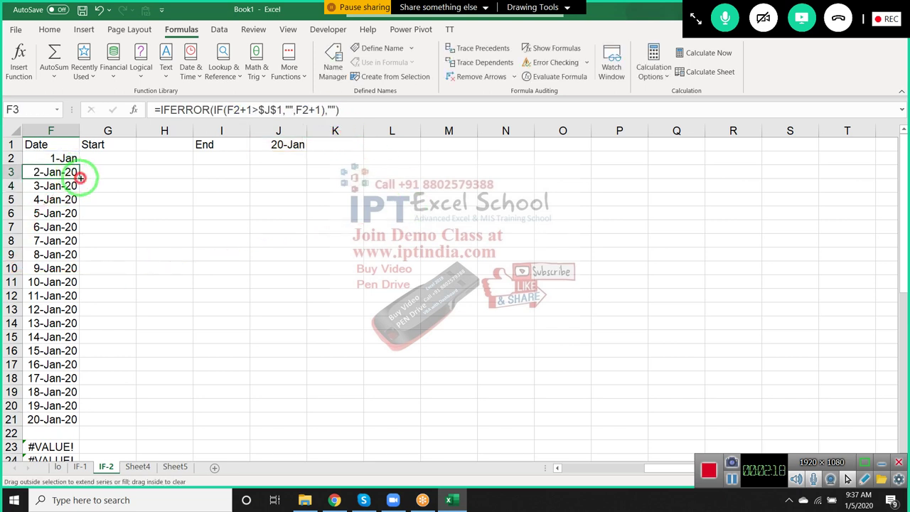
double_click(78, 186)
scroll(89, 291, "down", 3)
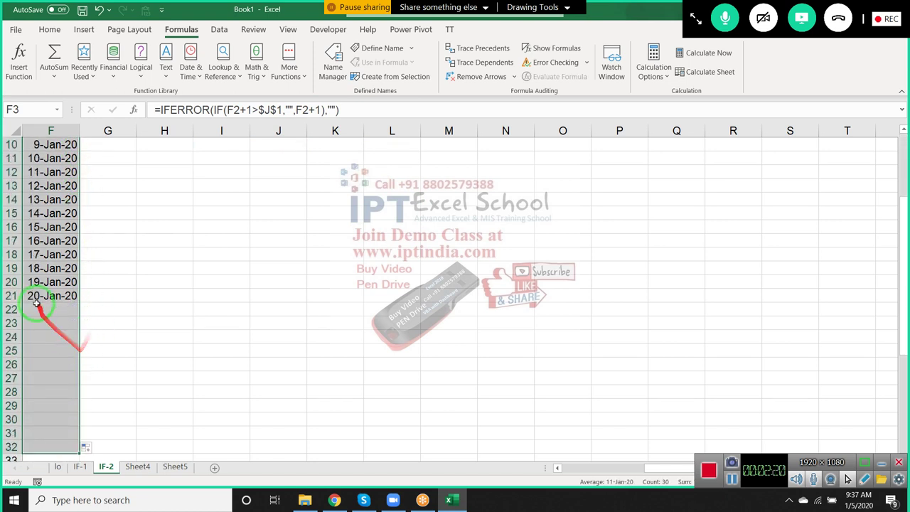
left_click_drag(37, 308, 31, 408)
scroll(31, 407, "up", 3)
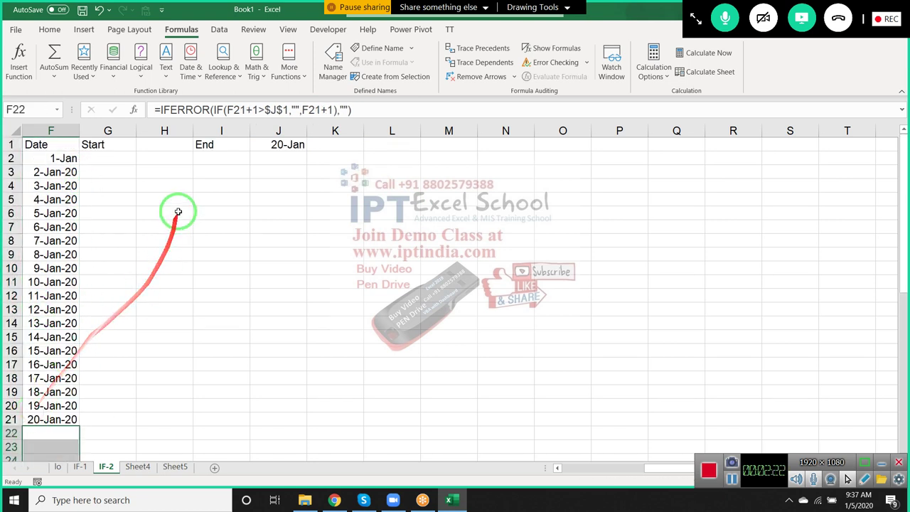
- Change the end date in J1 to 15-Jan, then to 10-Jan
left_click(291, 146)
type("1")
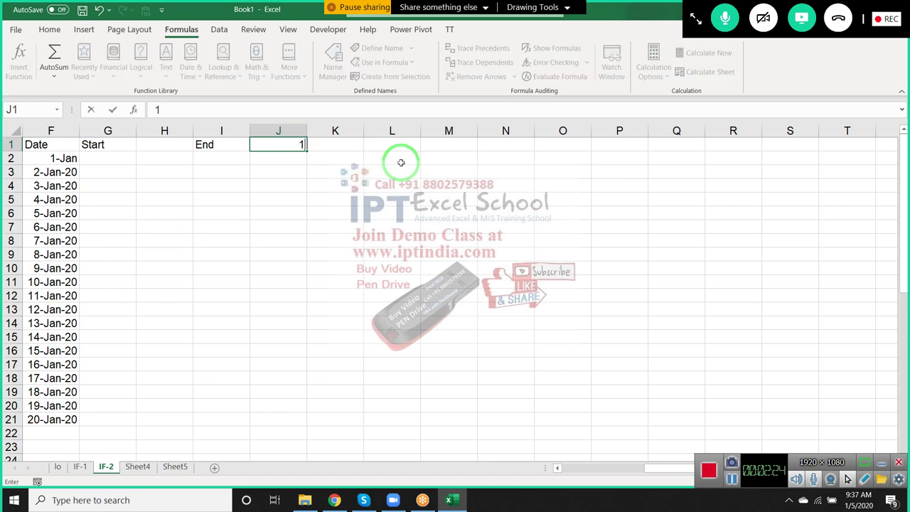
type("5")
key("Return")
key("Up")
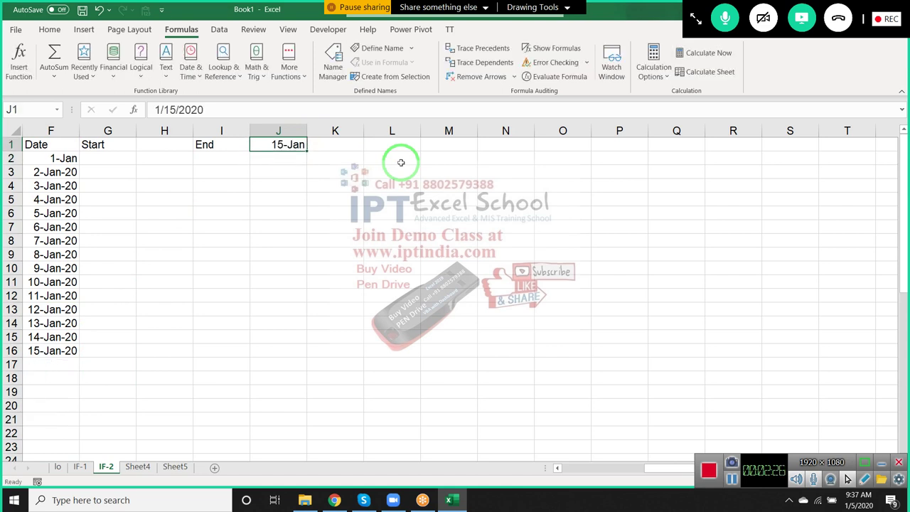
type("1")
type("0")
key("Return")
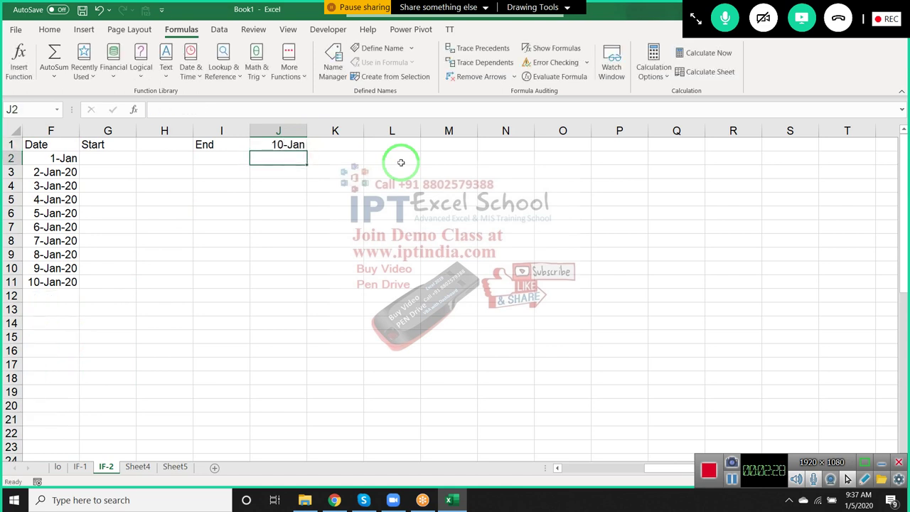
key("Up")
key("Left")
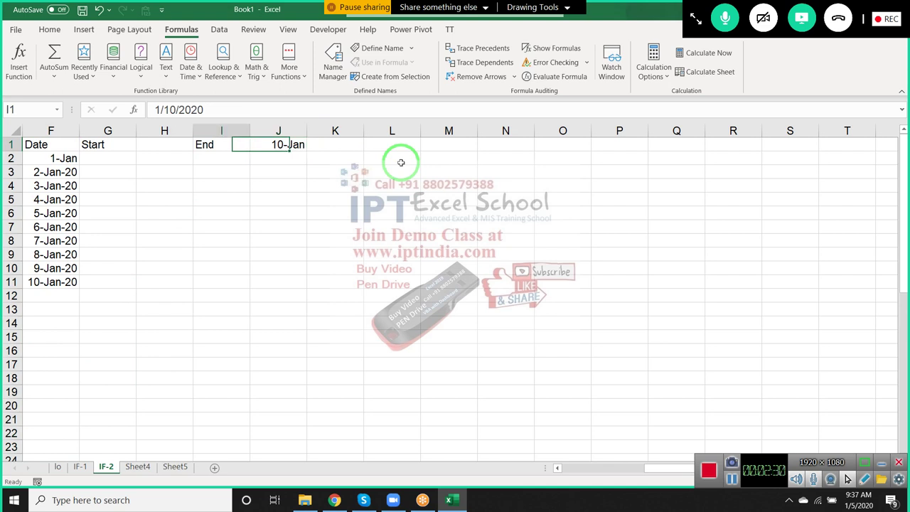
key("Left")
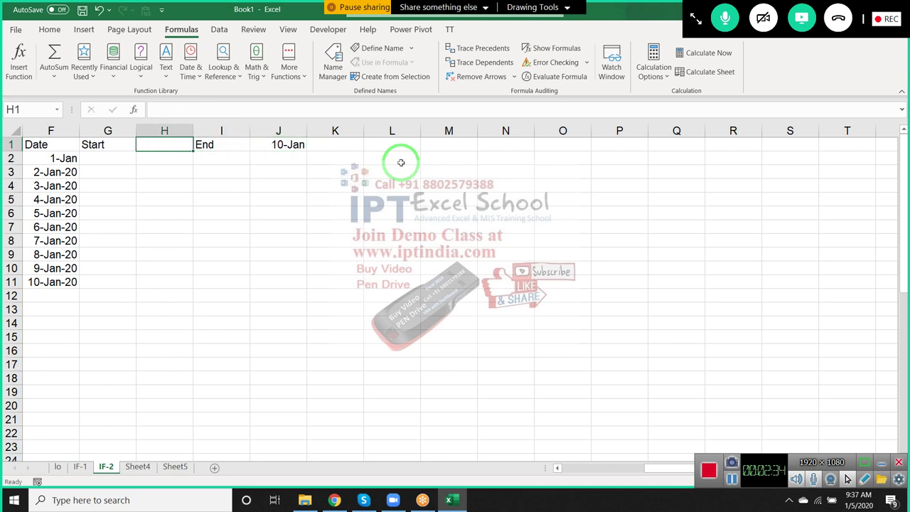
- Enter 1/5 as the start date in H1
type("1/5")
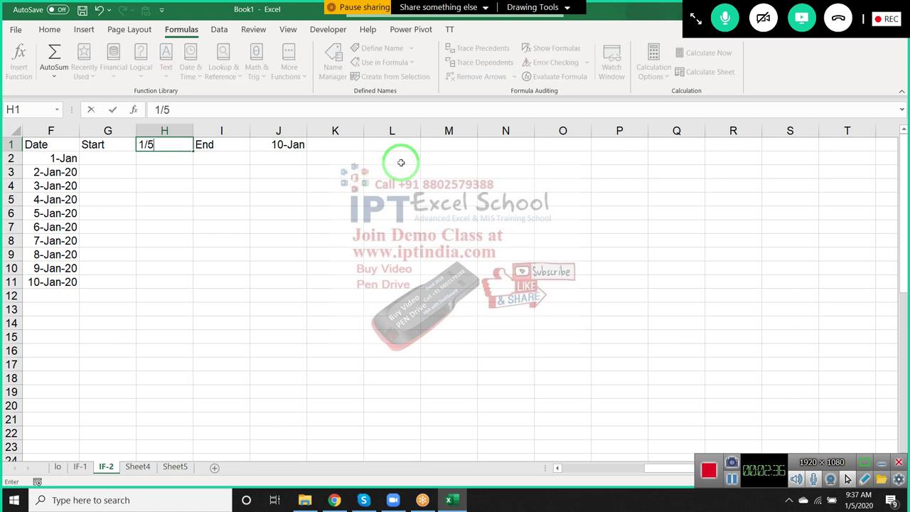
key("Return")
key("Left")
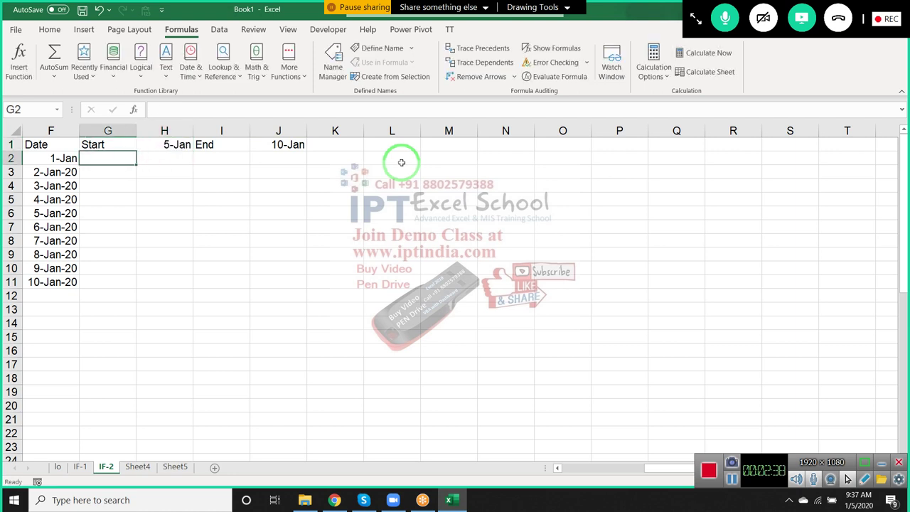
key("Left")
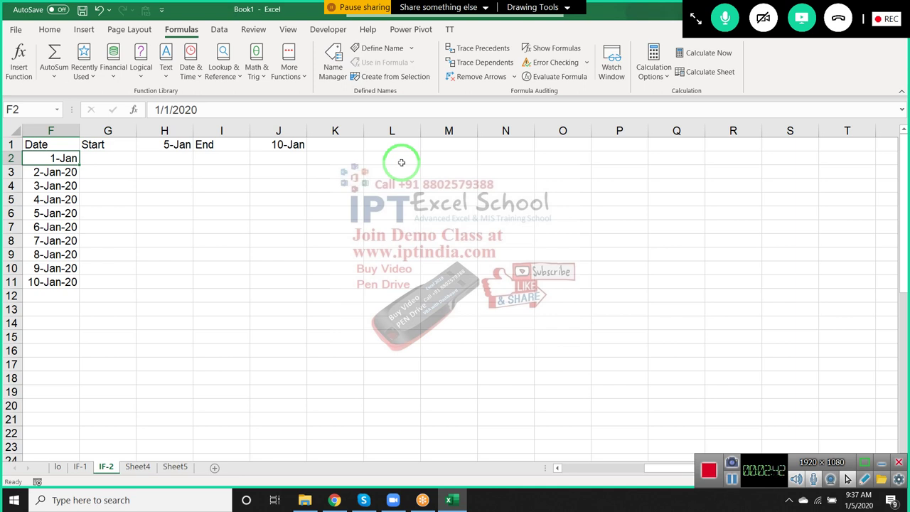
- Set F2 to =H1 so the list runs 5-Jan through 10-Jan-20
type("=")
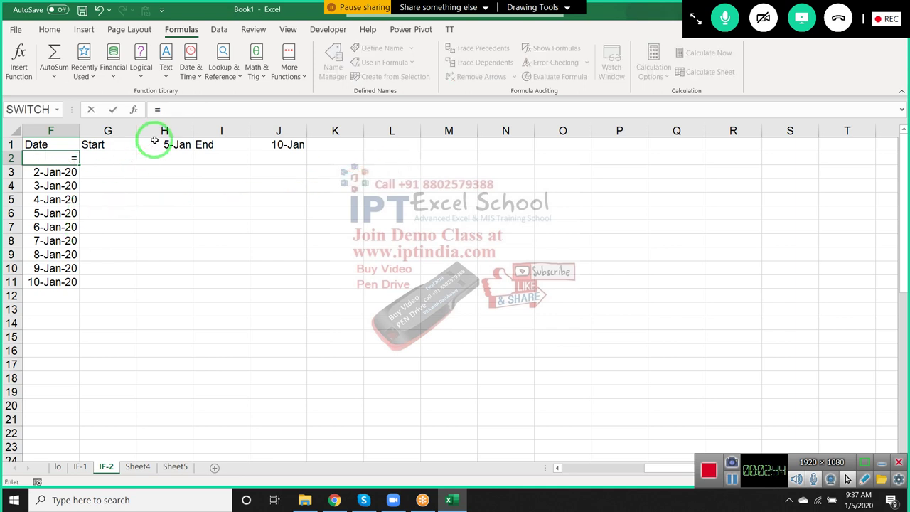
left_click(155, 140)
key("Return")
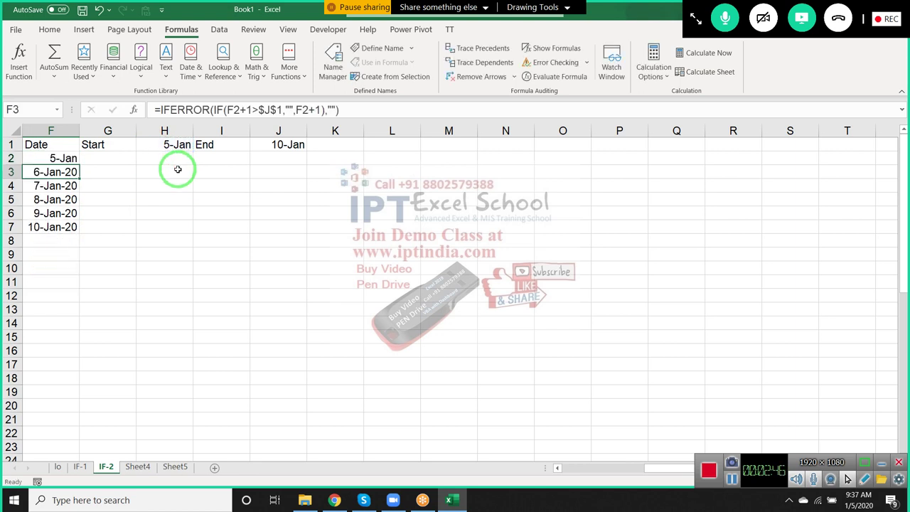
key("Up")
key("Up")
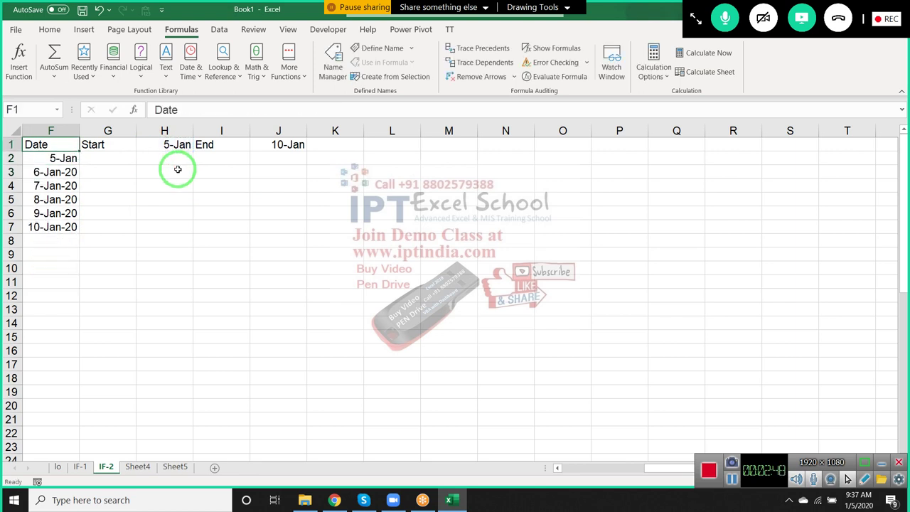
key("Right")
key("Right")
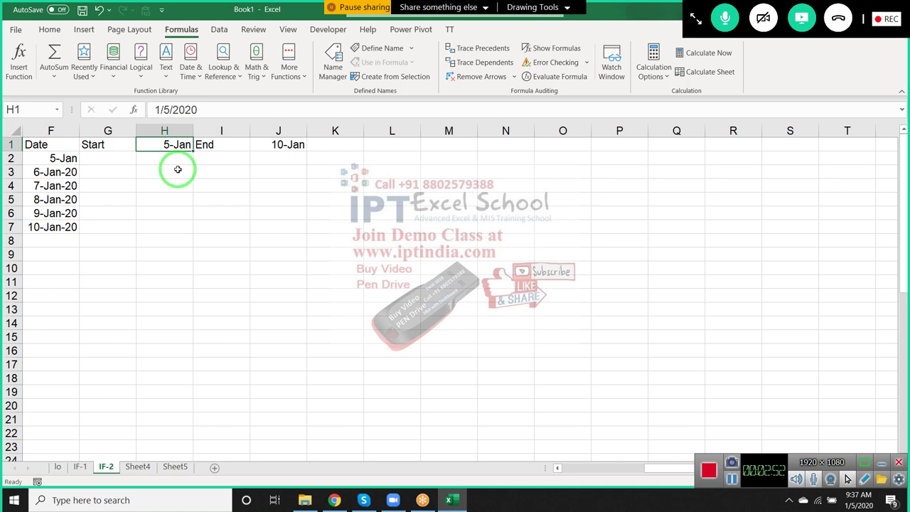
left_click_drag(57, 158, 57, 226)
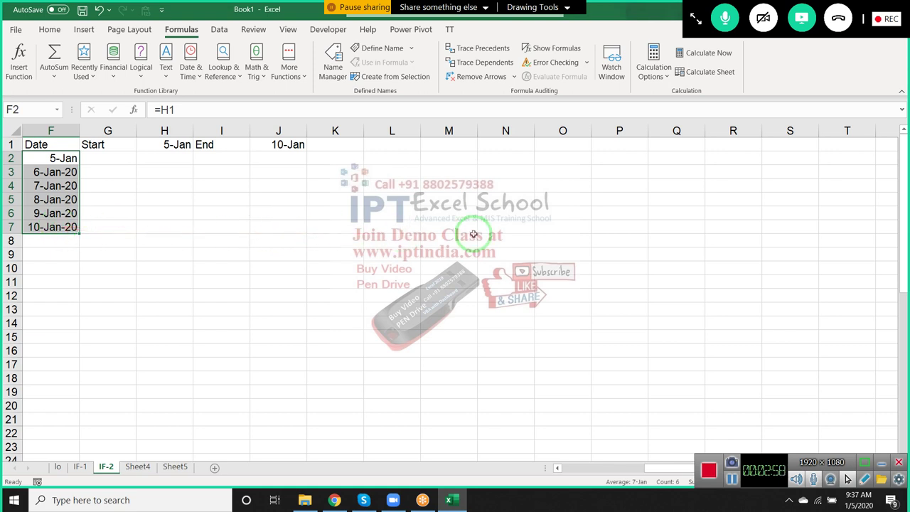
left_click(794, 224)
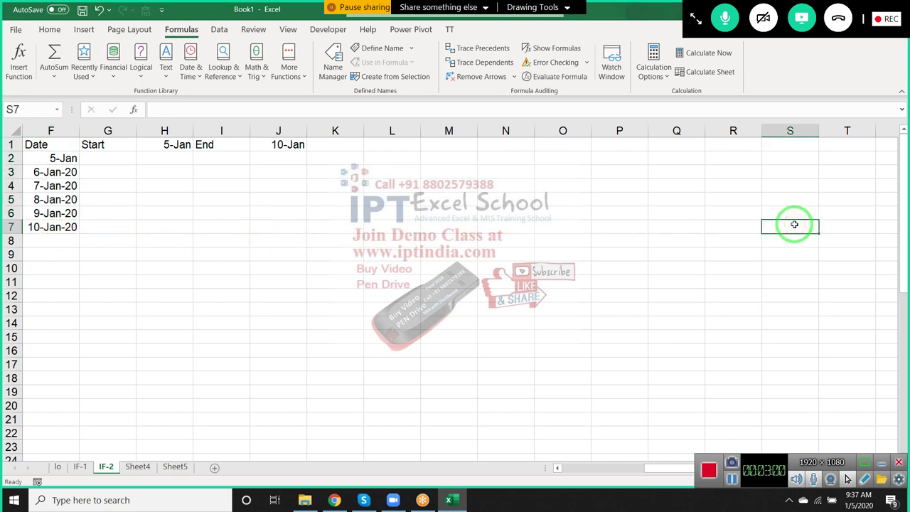